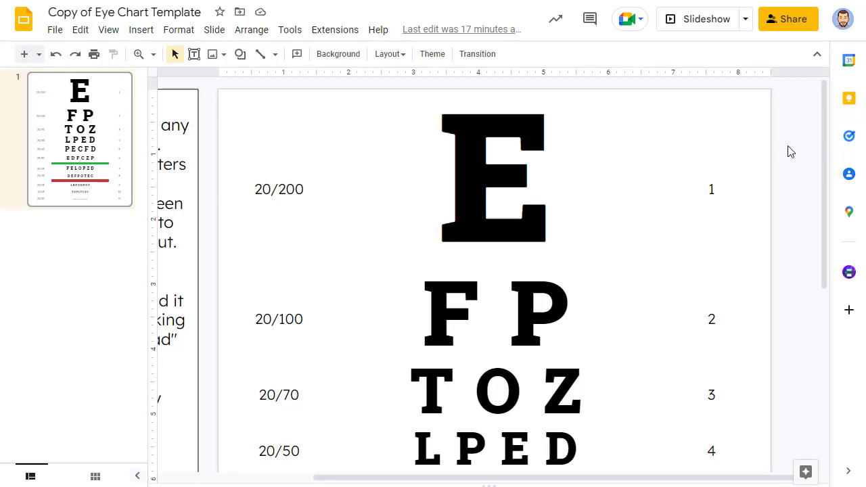
{"action": "scroll", "coordinate": [787, 152], "scroll_direction": "down", "scroll_amount": 5}
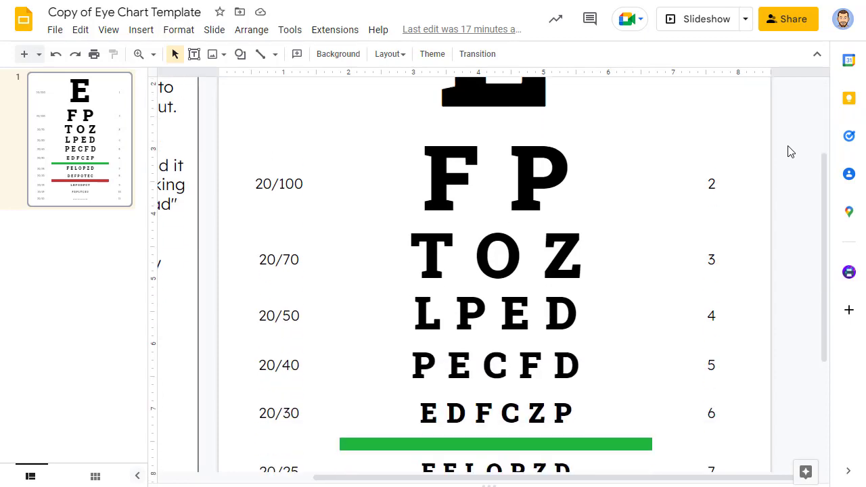
{"action": "scroll", "coordinate": [787, 151], "scroll_direction": "up", "scroll_amount": 5}
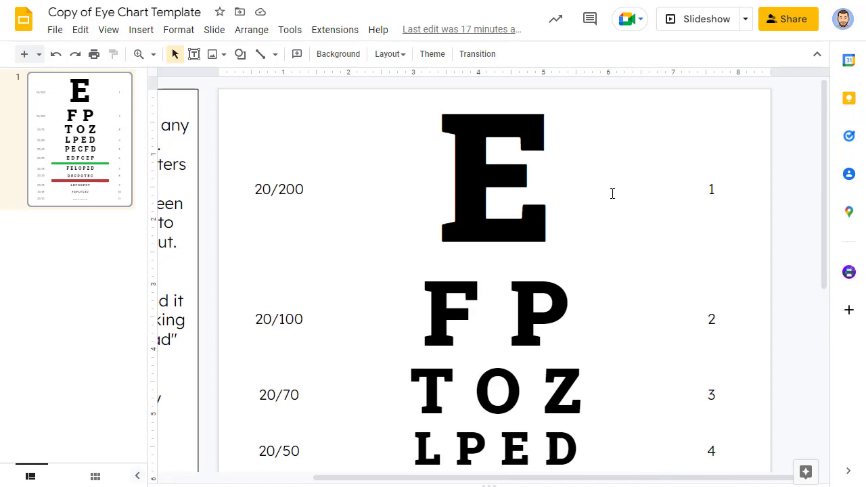
{"action": "scroll", "coordinate": [772, 190], "scroll_direction": "down", "scroll_amount": 2}
{"action": "scroll", "coordinate": [747, 190], "scroll_direction": "down", "scroll_amount": 3}
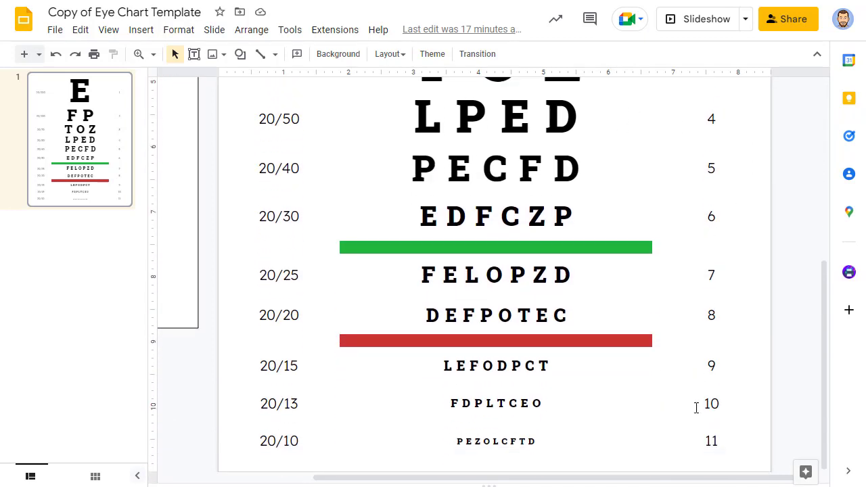
{"action": "scroll", "coordinate": [694, 406], "scroll_direction": "up", "scroll_amount": 5}
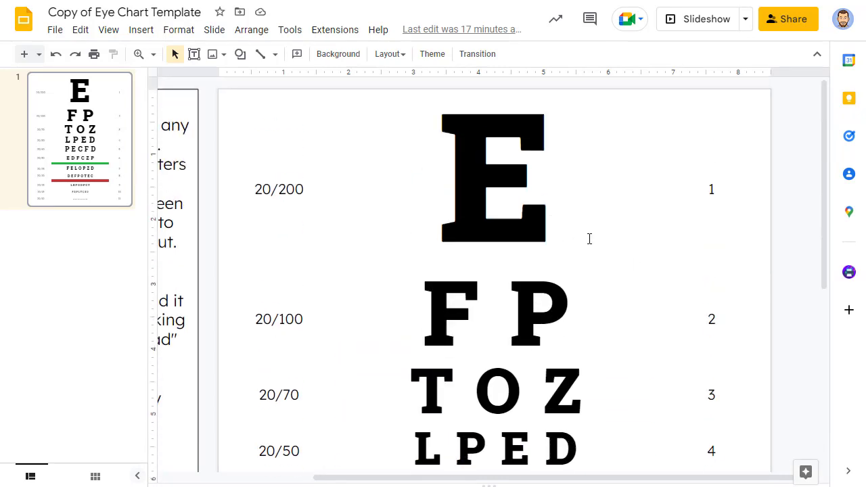
{"action": "scroll", "coordinate": [585, 245], "scroll_direction": "down", "scroll_amount": 1}
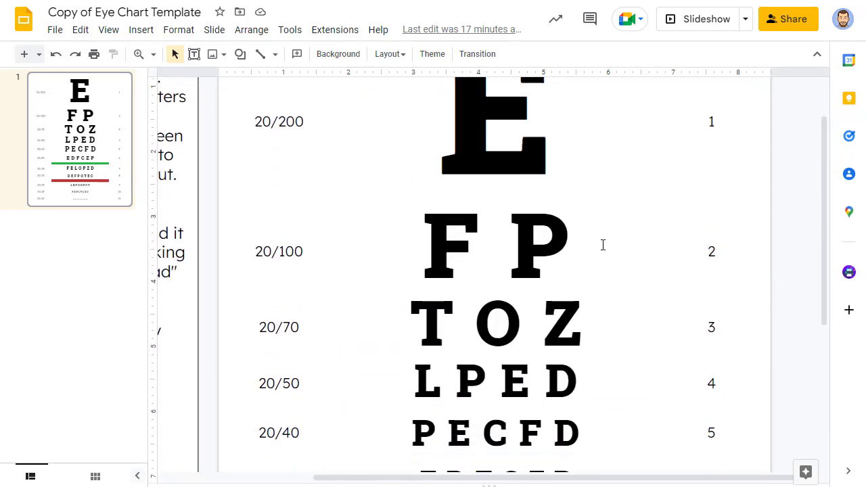
{"action": "scroll", "coordinate": [602, 245], "scroll_direction": "down", "scroll_amount": 4}
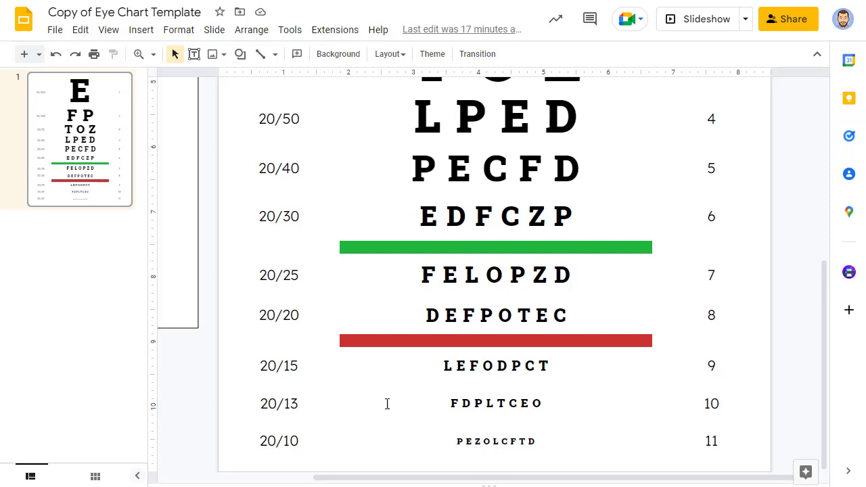
{"action": "scroll", "coordinate": [291, 363], "scroll_direction": "up", "scroll_amount": 5}
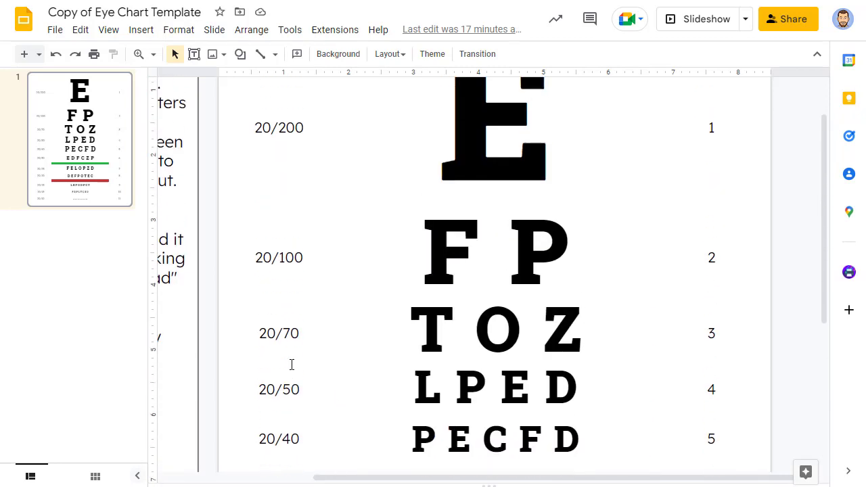
{"action": "scroll", "coordinate": [291, 364], "scroll_direction": "up", "scroll_amount": 1}
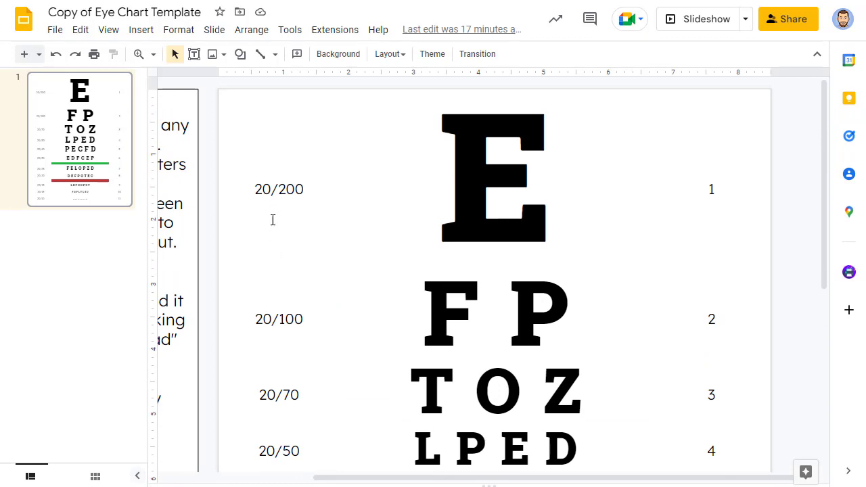
{"action": "scroll", "coordinate": [291, 223], "scroll_direction": "down", "scroll_amount": 4}
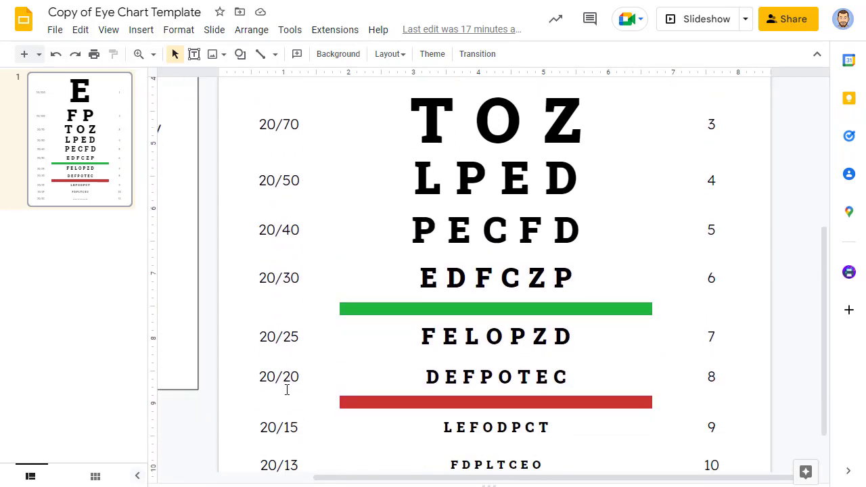
{"action": "scroll", "coordinate": [311, 359], "scroll_direction": "down", "scroll_amount": 1}
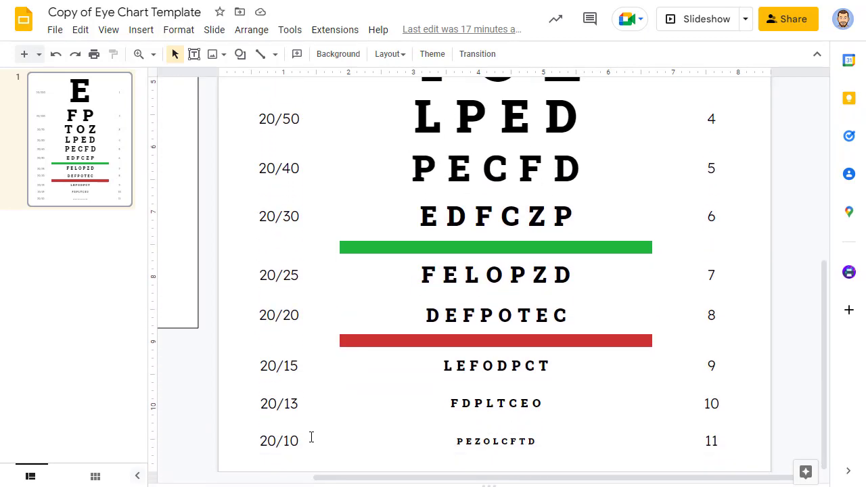
{"action": "scroll", "coordinate": [797, 209], "scroll_direction": "up", "scroll_amount": 5}
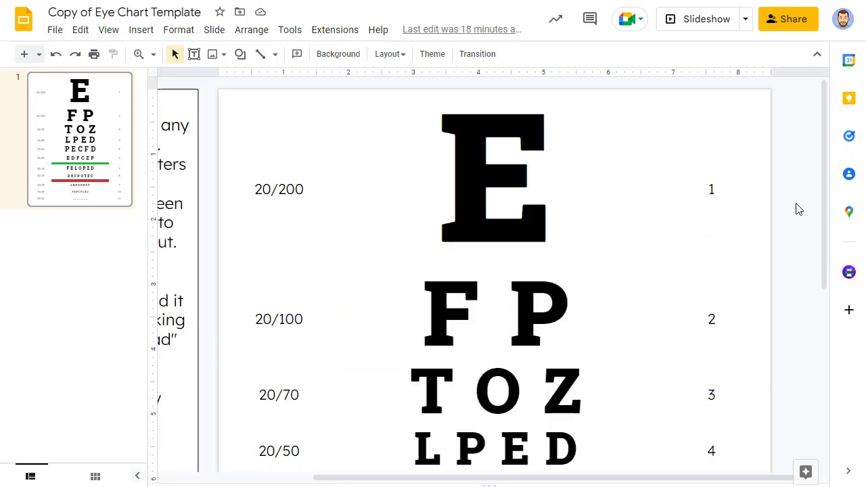
Step: Retype the top two rows, changing the big E to T and F P to Y P
{"action": "left_click_drag", "start_coordinate": [452, 194], "coordinate": [535, 196]}
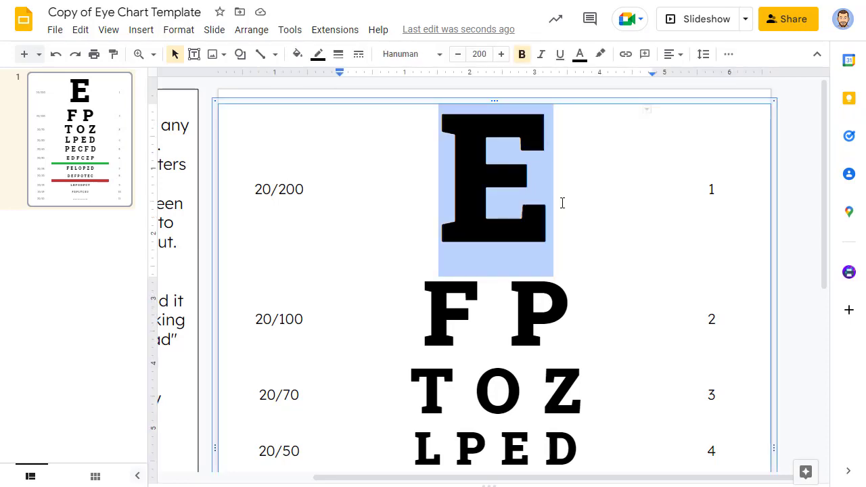
{"action": "type", "text": "T"}
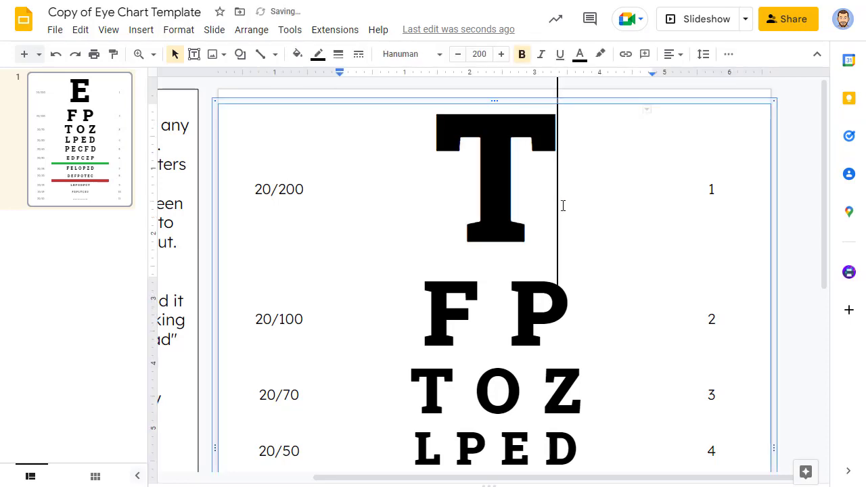
{"action": "left_click_drag", "start_coordinate": [424, 311], "coordinate": [568, 312]}
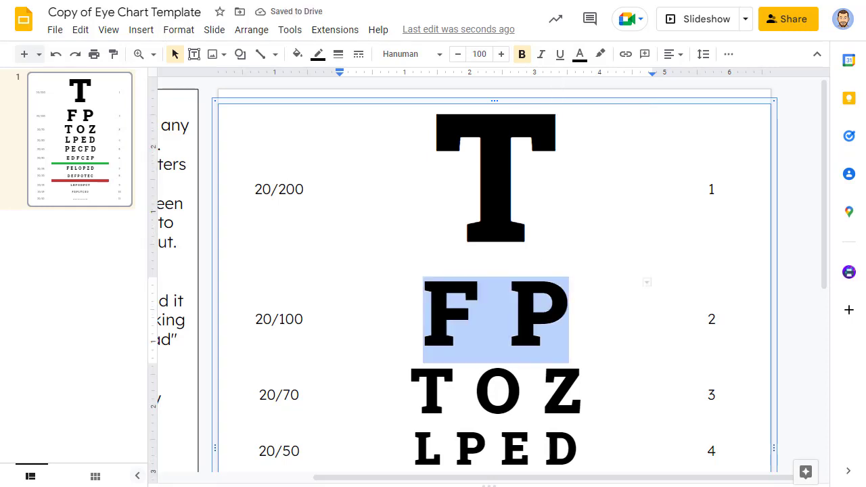
{"action": "type", "text": "Y "}
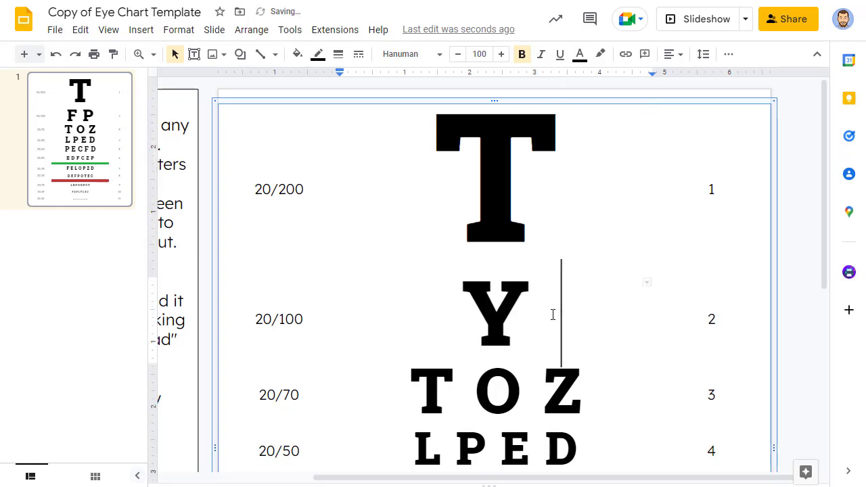
{"action": "type", "text": "P"}
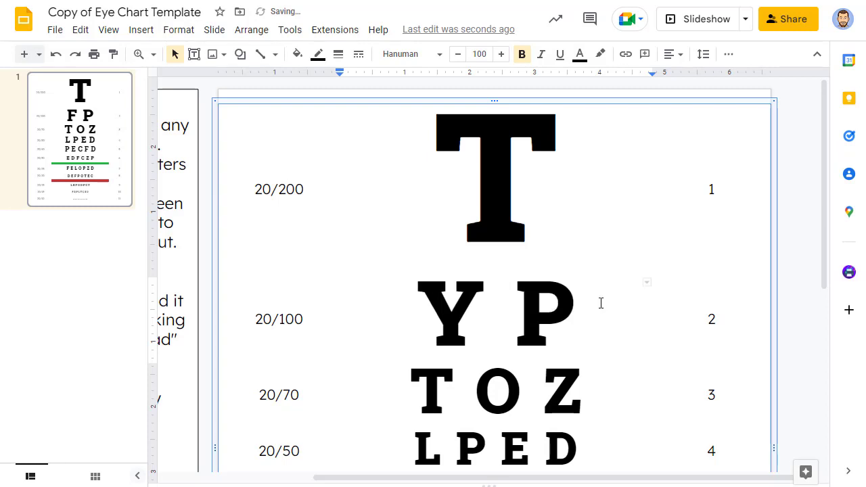
Step: Replace the T O Z row with E I N and the L P E D row with H E R E
{"action": "key", "text": "Escape"}
{"action": "key", "text": "Escape"}
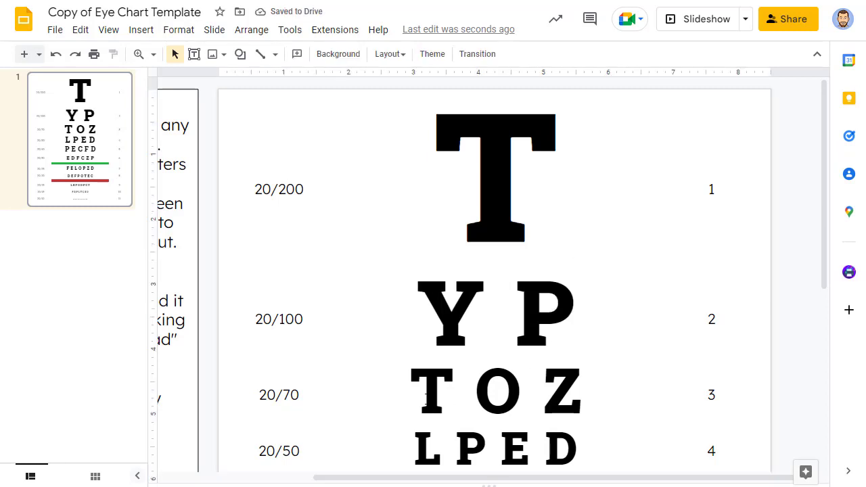
{"action": "triple_click", "coordinate": [425, 399]}
{"action": "type", "text": "E "}
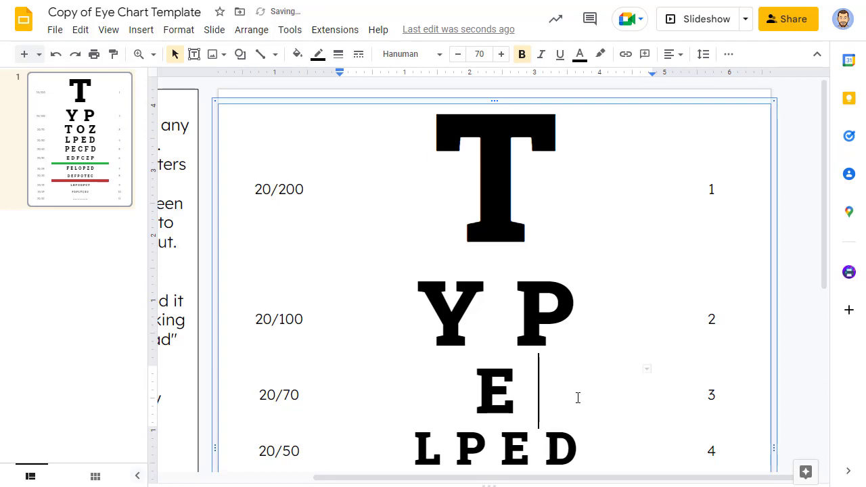
{"action": "type", "text": "I N"}
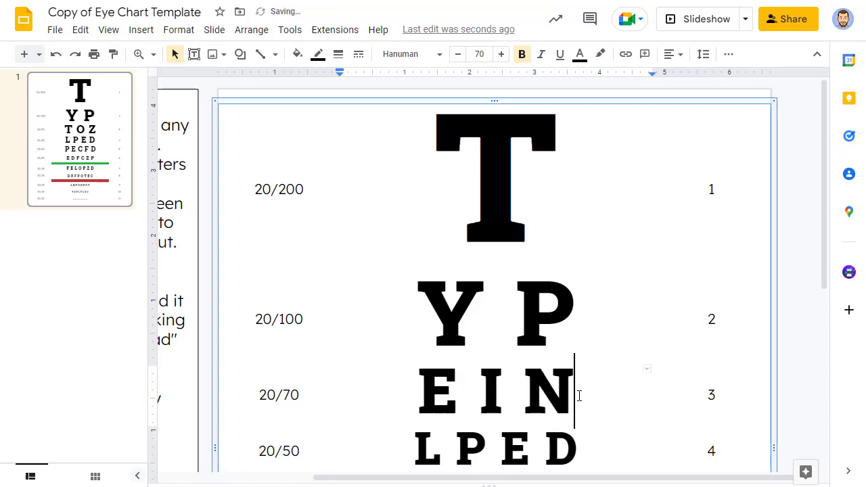
{"action": "scroll", "coordinate": [501, 406], "scroll_direction": "down", "scroll_amount": 1}
{"action": "left_click_drag", "start_coordinate": [415, 408], "coordinate": [567, 421]}
{"action": "type", "text": "H "}
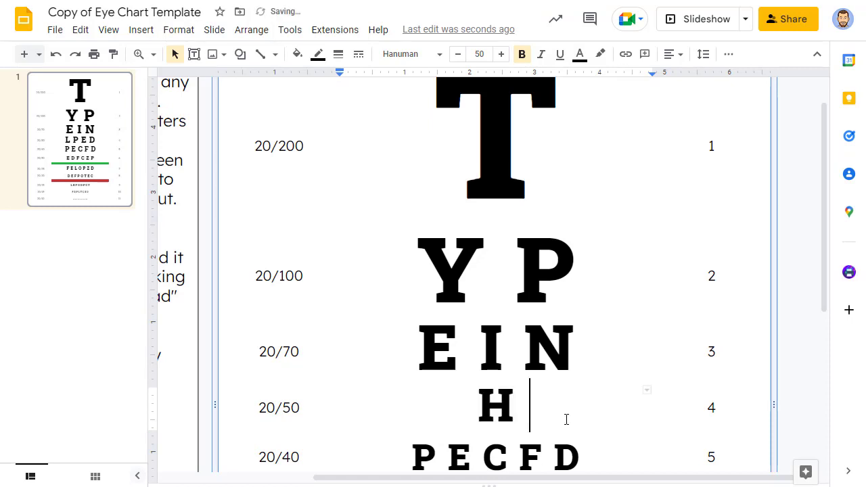
{"action": "type", "text": "E R E"}
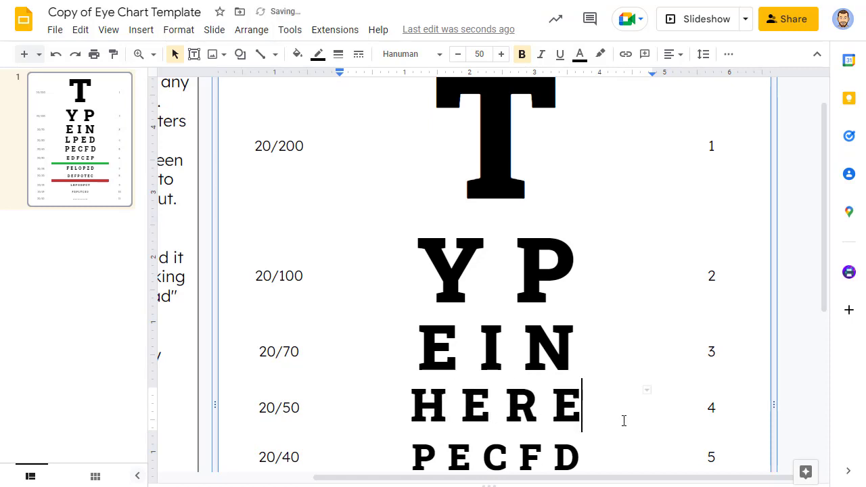
Step: Scroll back to the top of the chart and deselect the edited text
{"action": "scroll", "coordinate": [642, 339], "scroll_direction": "down", "scroll_amount": 5}
{"action": "scroll", "coordinate": [567, 350], "scroll_direction": "down", "scroll_amount": 2}
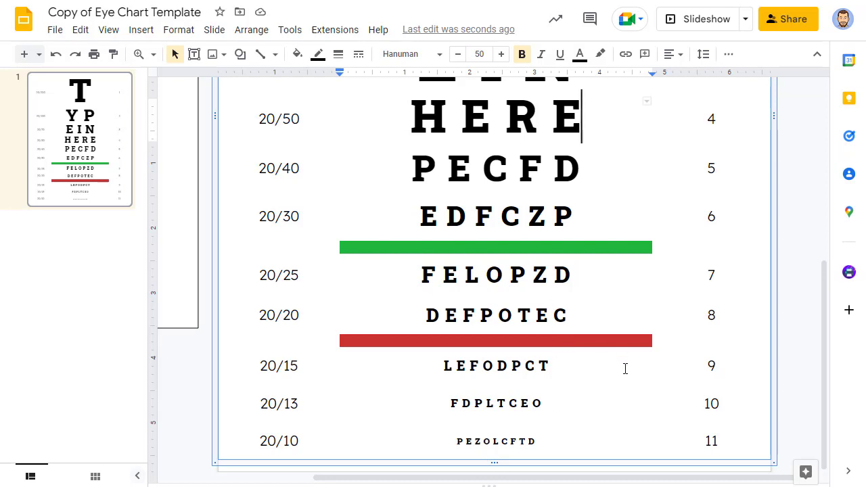
{"action": "scroll", "coordinate": [624, 368], "scroll_direction": "up", "scroll_amount": 4}
{"action": "scroll", "coordinate": [624, 368], "scroll_direction": "up", "scroll_amount": 2}
{"action": "left_click", "coordinate": [798, 218]}
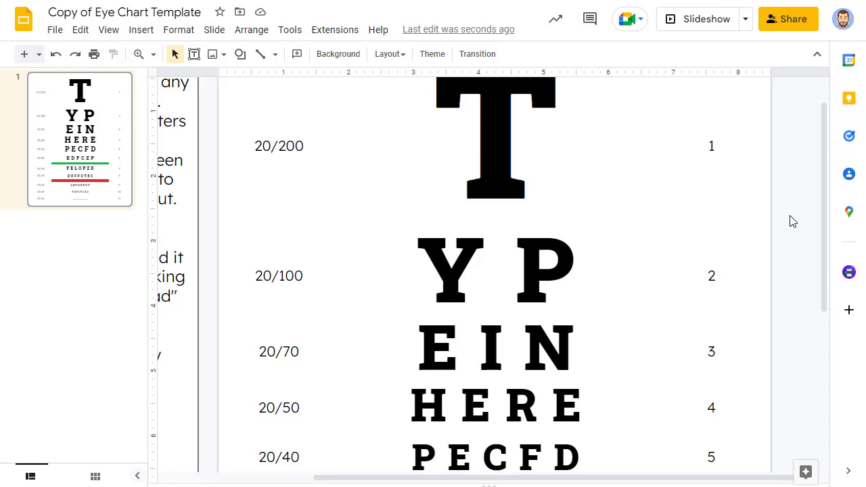
Step: Download the edited eye chart as a PDF Document (.pdf)
{"action": "left_click", "coordinate": [55, 30]}
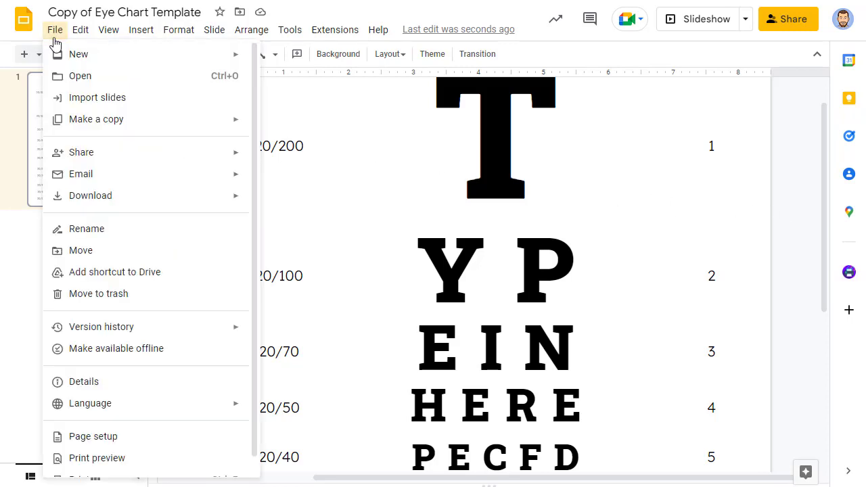
{"action": "scroll", "coordinate": [124, 464], "scroll_direction": "down", "scroll_amount": 1}
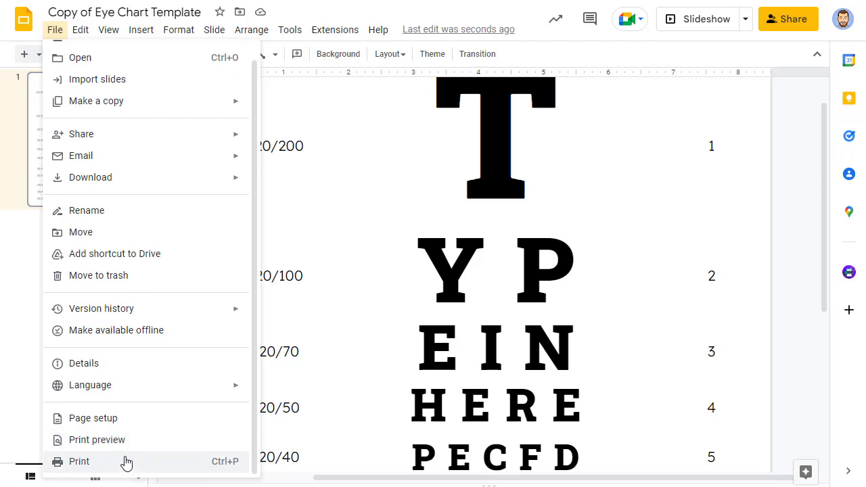
{"action": "mouse_move", "coordinate": [133, 170]}
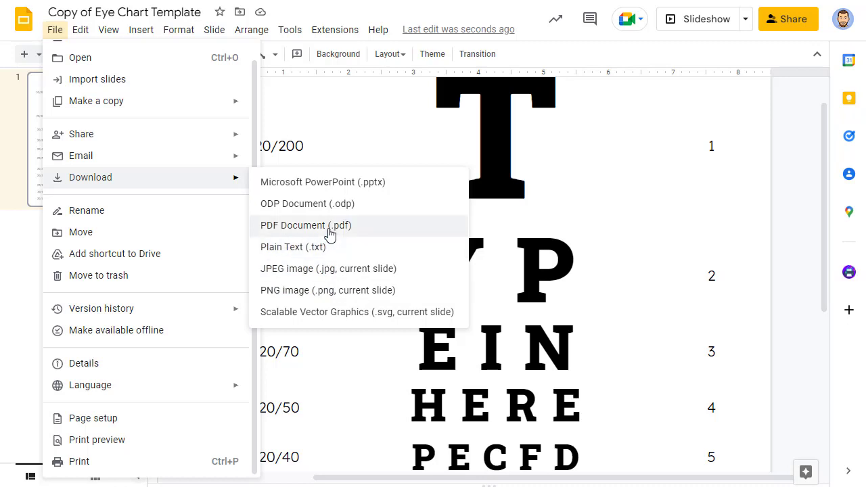
{"action": "left_click", "coordinate": [329, 230]}
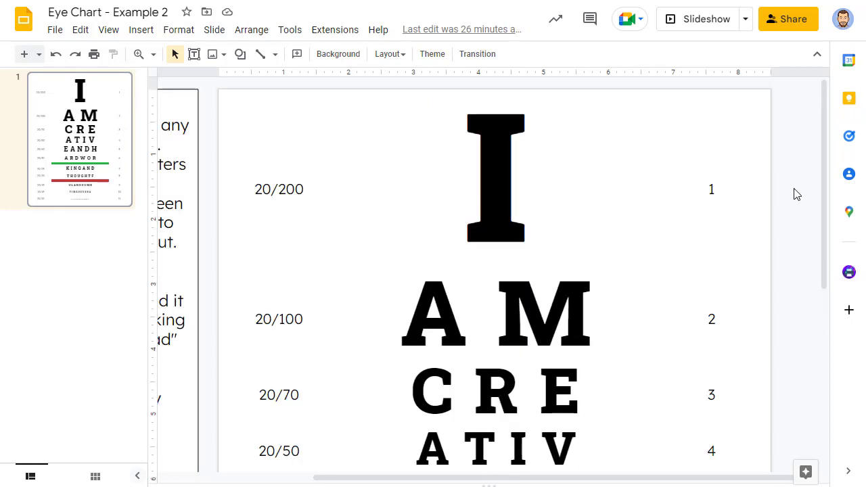
Step: Put the big I on the Example 2 chart into editing, then deselect it
{"action": "double_click", "coordinate": [514, 205]}
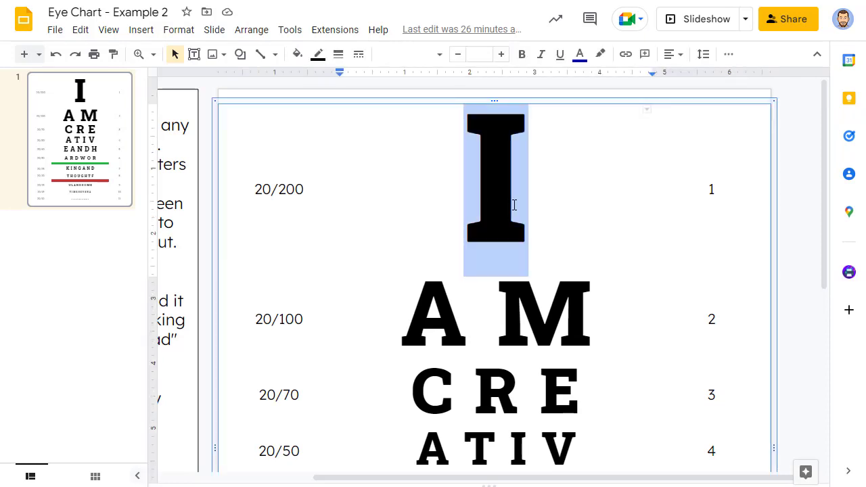
{"action": "left_click", "coordinate": [793, 185]}
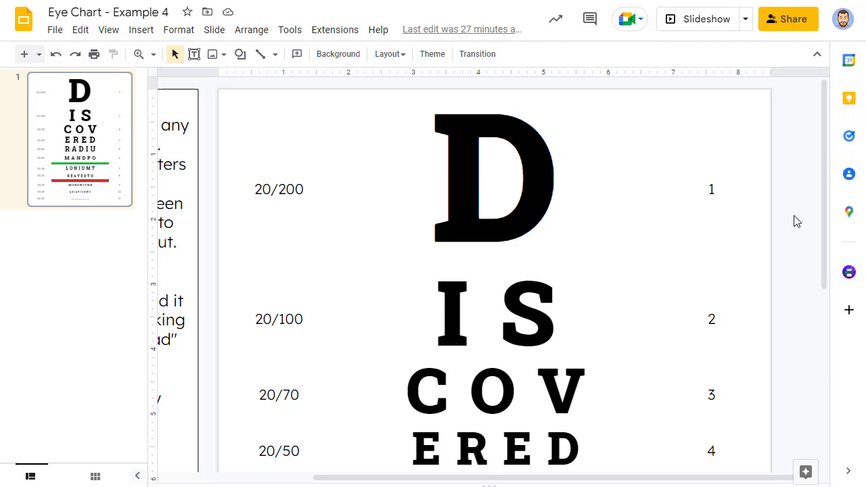
Step: Scroll down and back up through the Example 4 eye chart
{"action": "scroll", "coordinate": [796, 222], "scroll_direction": "down", "scroll_amount": 5}
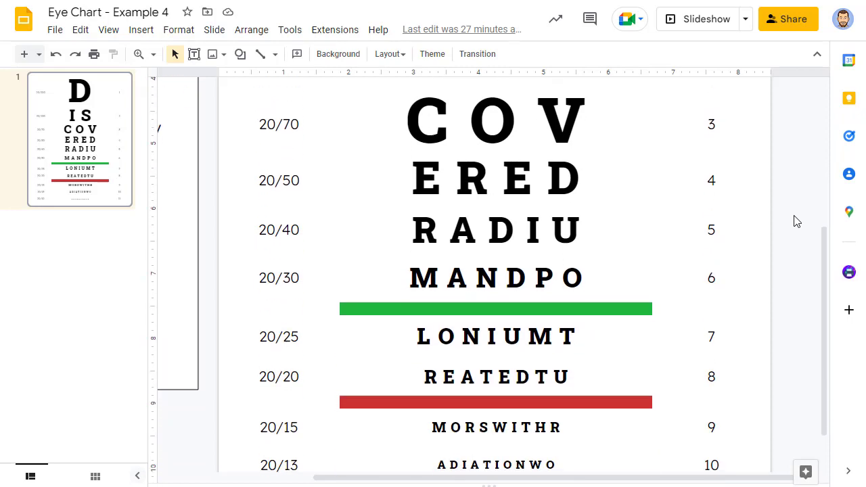
{"action": "scroll", "coordinate": [796, 222], "scroll_direction": "down", "scroll_amount": 1}
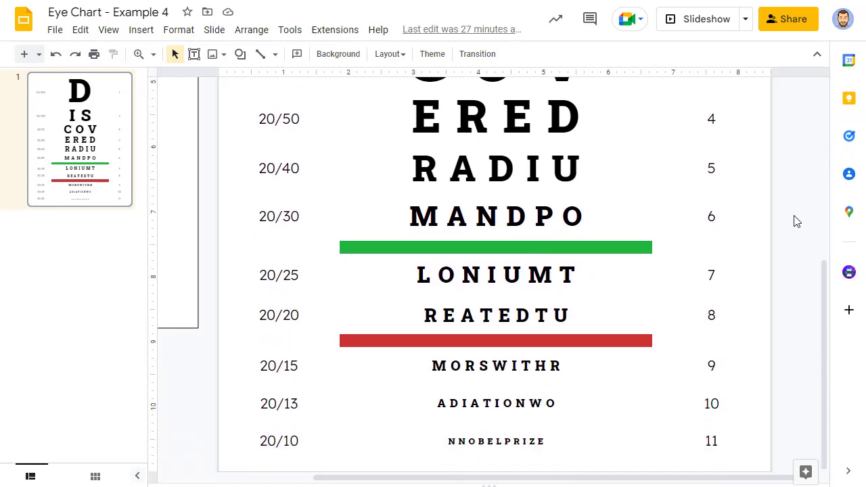
{"action": "scroll", "coordinate": [797, 221], "scroll_direction": "up", "scroll_amount": 5}
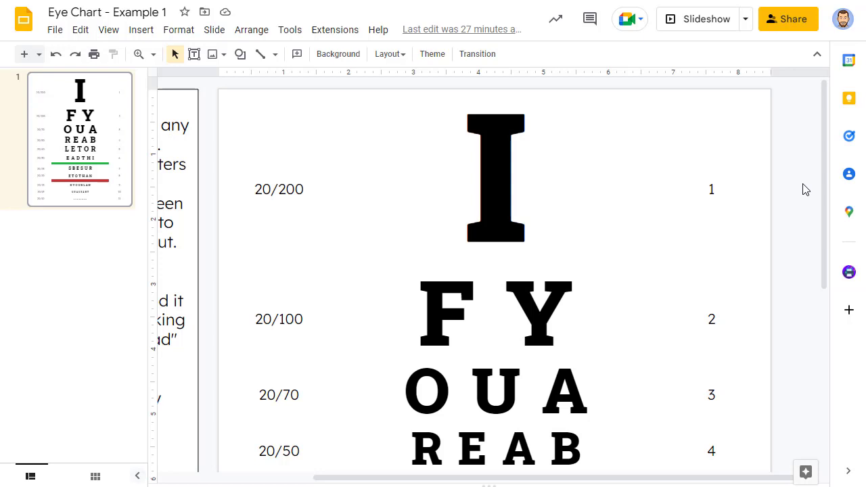
{"action": "scroll", "coordinate": [805, 190], "scroll_direction": "down", "scroll_amount": 5}
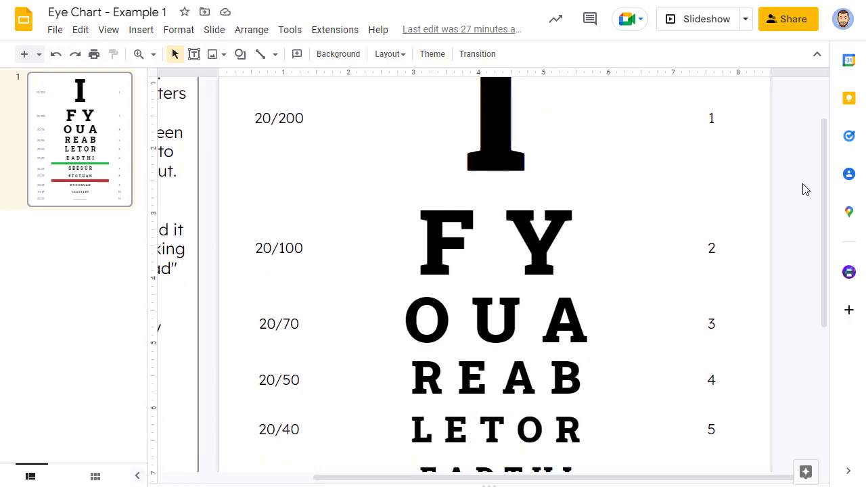
{"action": "scroll", "coordinate": [805, 190], "scroll_direction": "down", "scroll_amount": 1}
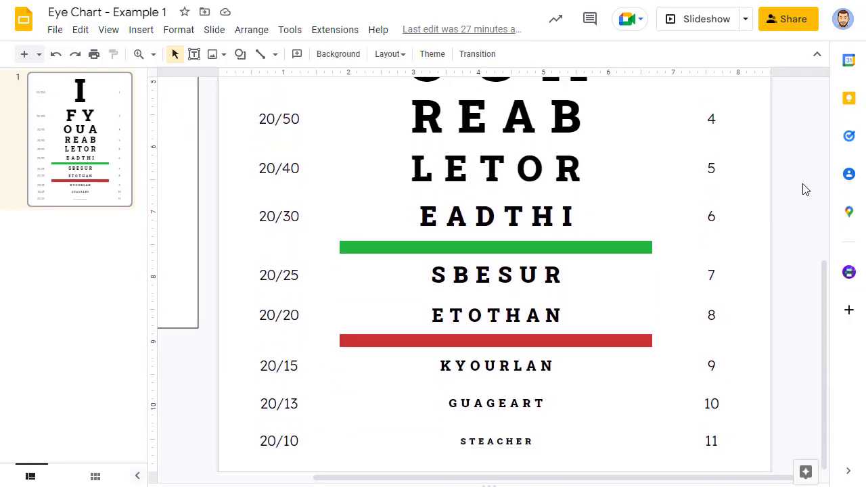
{"action": "scroll", "coordinate": [805, 189], "scroll_direction": "up", "scroll_amount": 4}
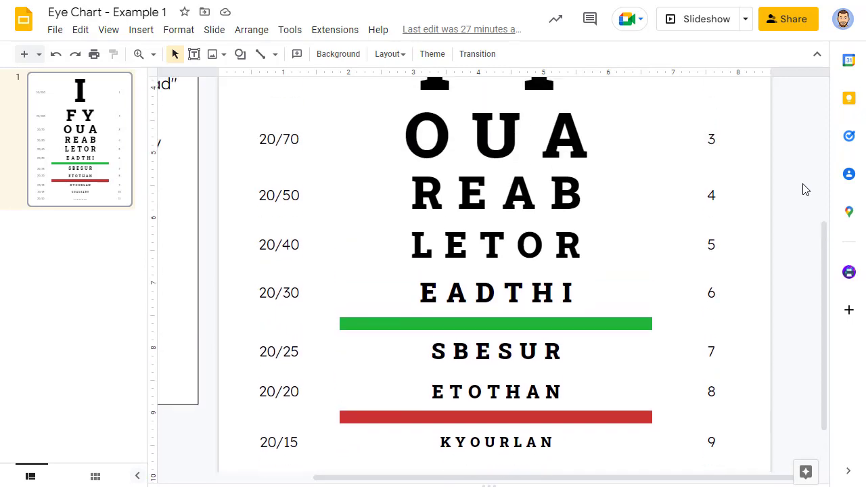
{"action": "scroll", "coordinate": [805, 189], "scroll_direction": "up", "scroll_amount": 2}
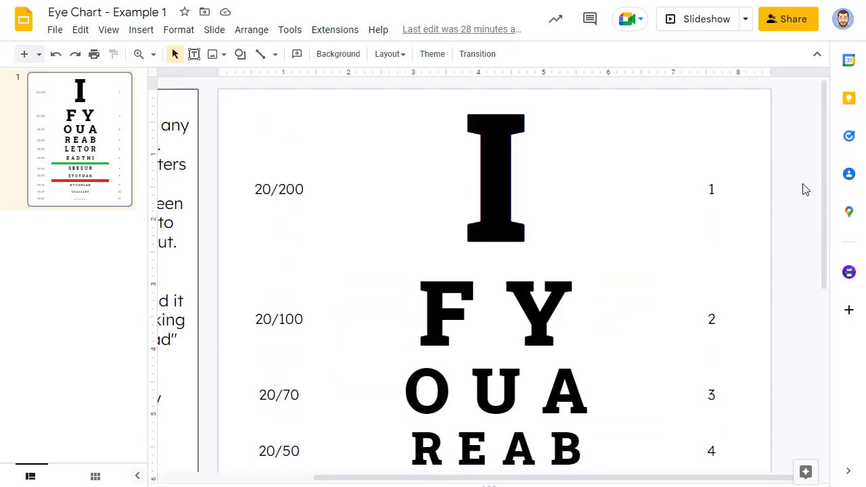
{"action": "scroll", "coordinate": [805, 189], "scroll_direction": "down", "scroll_amount": 3}
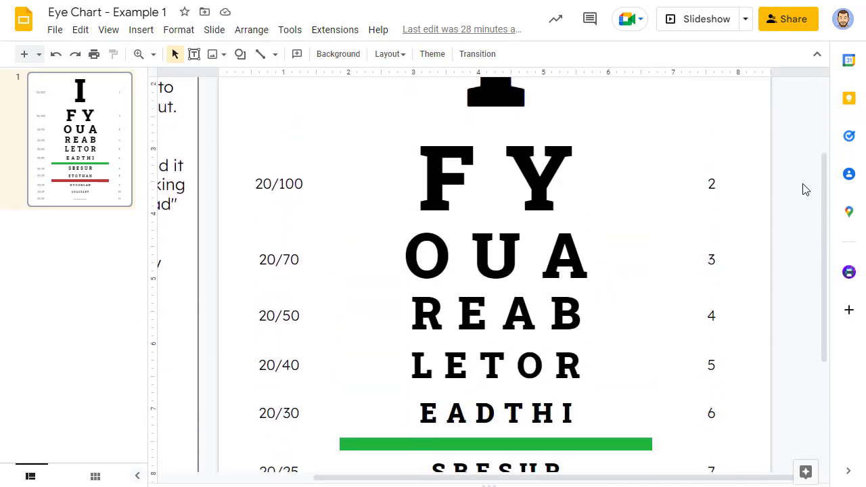
{"action": "scroll", "coordinate": [805, 190], "scroll_direction": "down", "scroll_amount": 2}
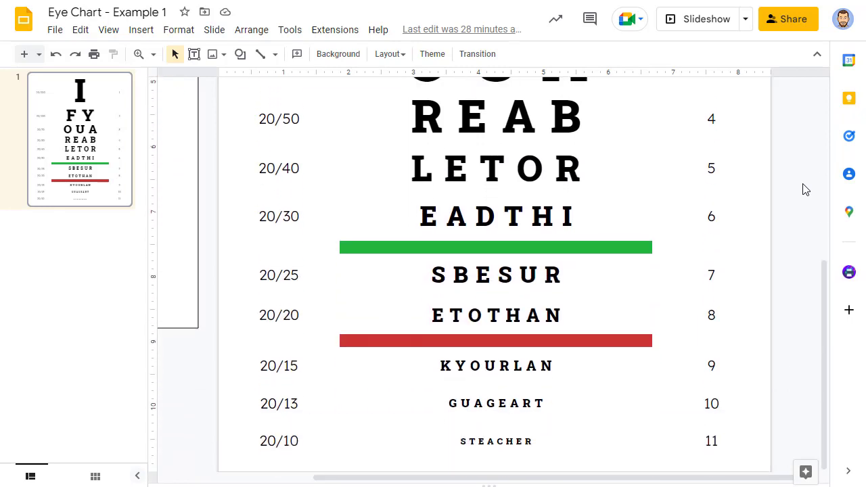